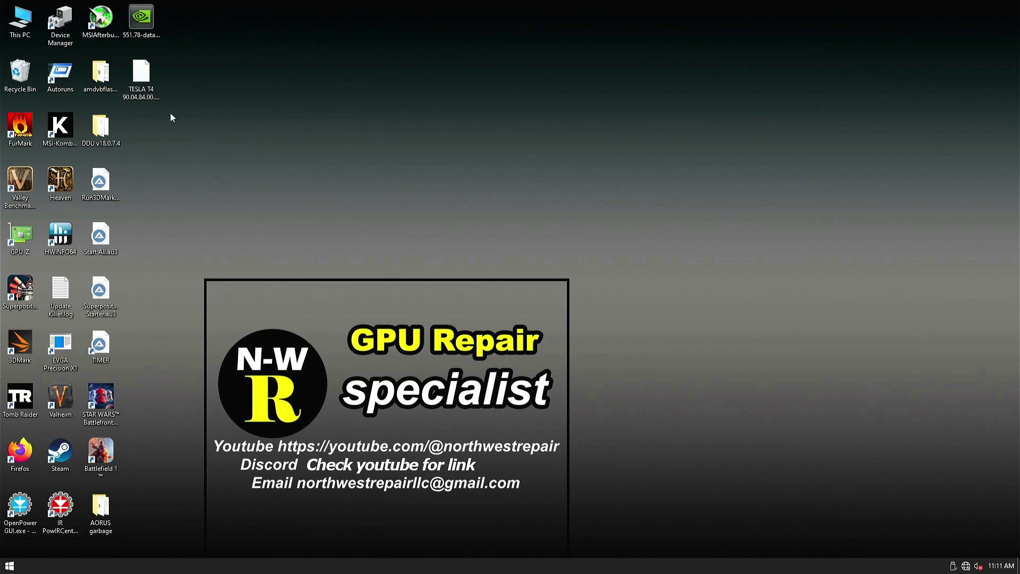
# Open Device Manager and bring up the properties of the NVIDIA Tesla T4 display adapter
pyautogui.click(138, 38)
pyautogui.click(137, 96)
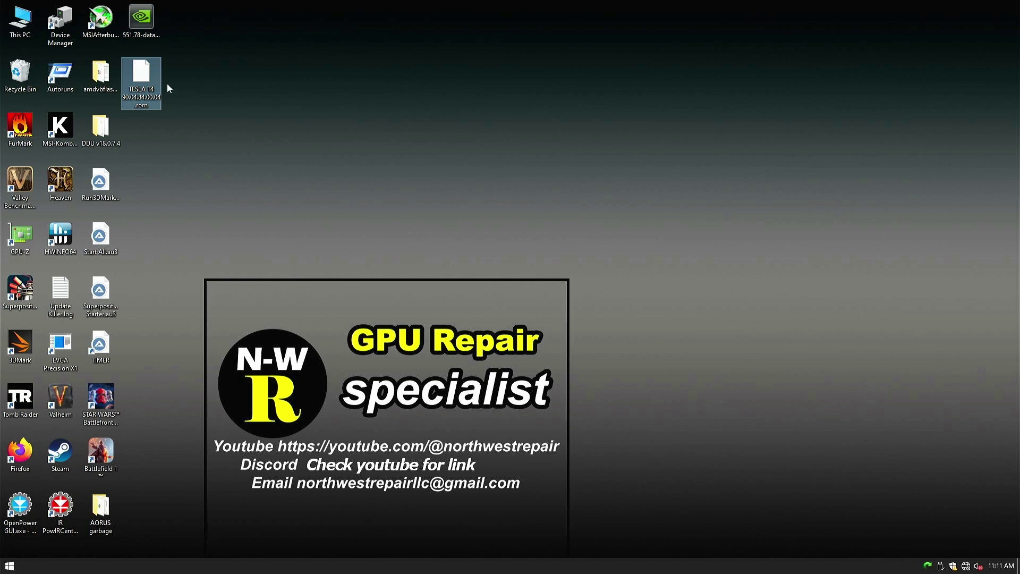
pyautogui.click(143, 21)
pyautogui.doubleClick(60, 21)
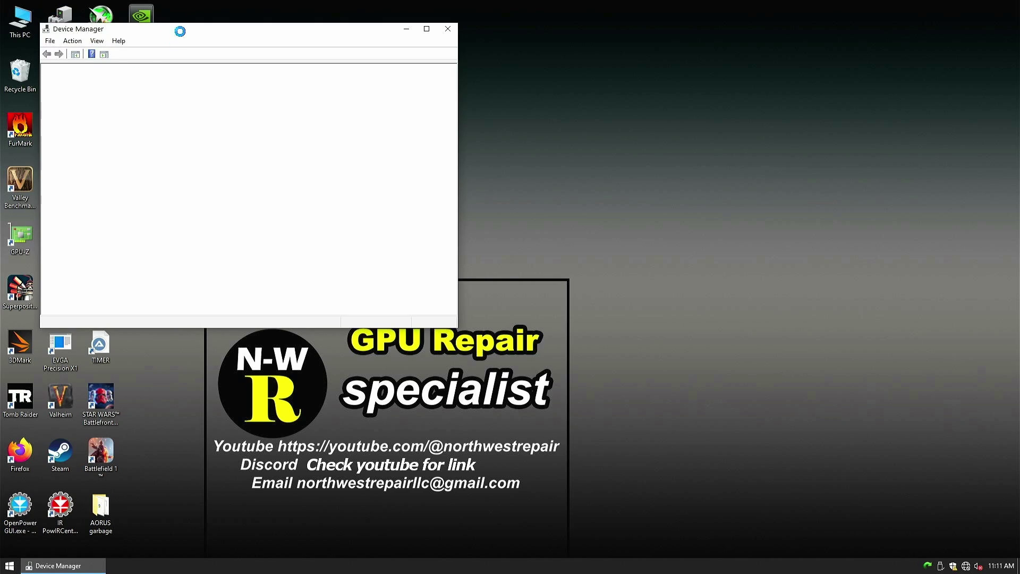
pyautogui.rightClick(213, 157)
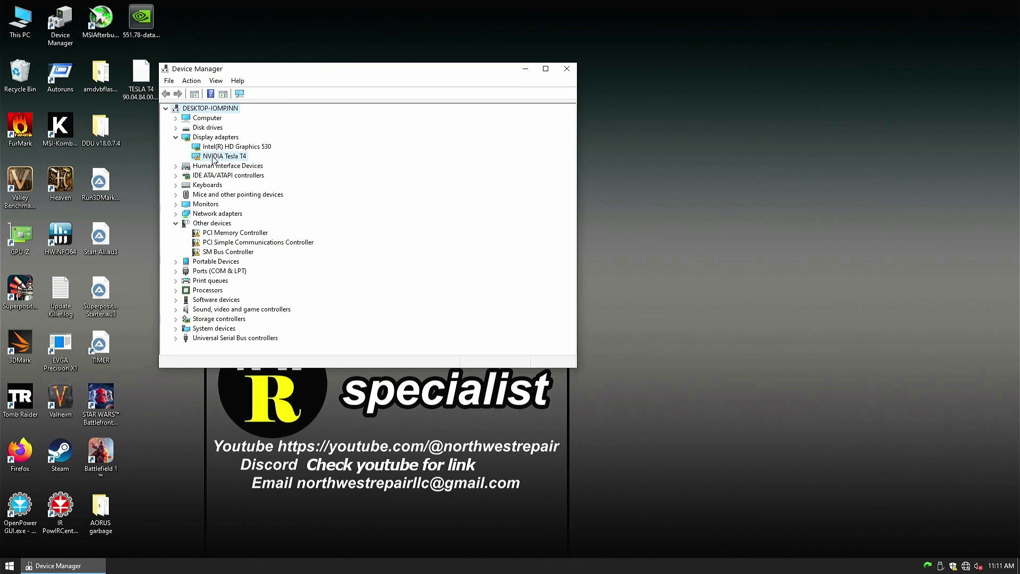
pyautogui.click(245, 219)
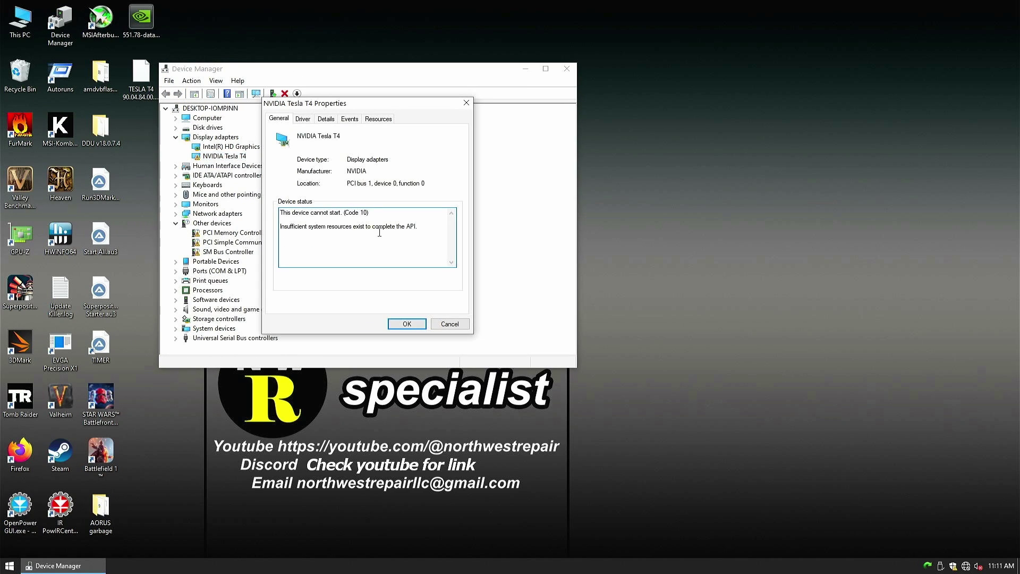
# Read the device status error of the NVIDIA Tesla T4 and close its properties
pyautogui.moveTo(380, 215); pyautogui.dragTo(280, 212)
pyautogui.click(360, 212)
pyautogui.moveTo(367, 213); pyautogui.dragTo(325, 212)
pyautogui.click(311, 235)
pyautogui.click(467, 103)
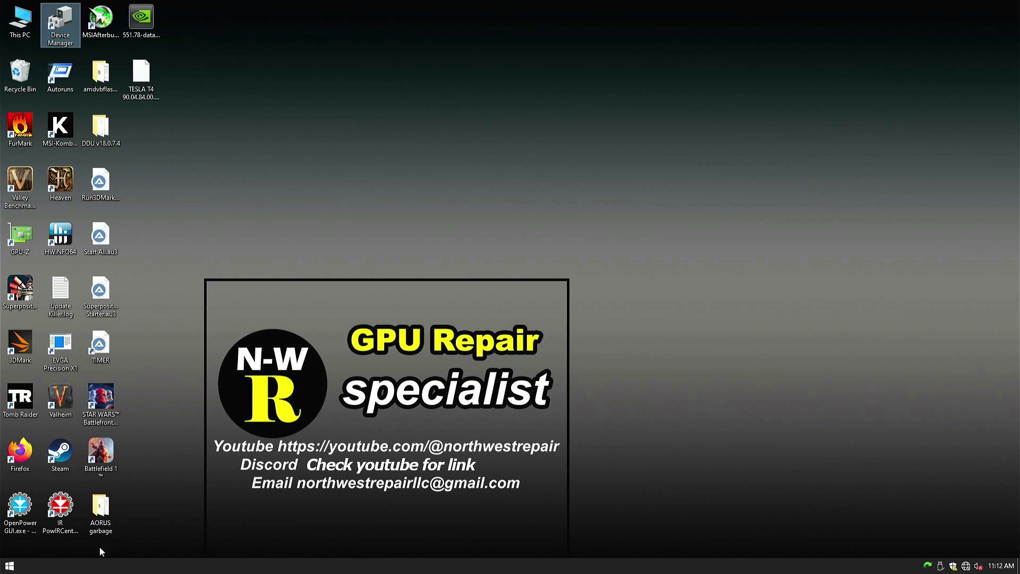
# Shut down Windows
pyautogui.click(12, 566)
pyautogui.click(151, 539)
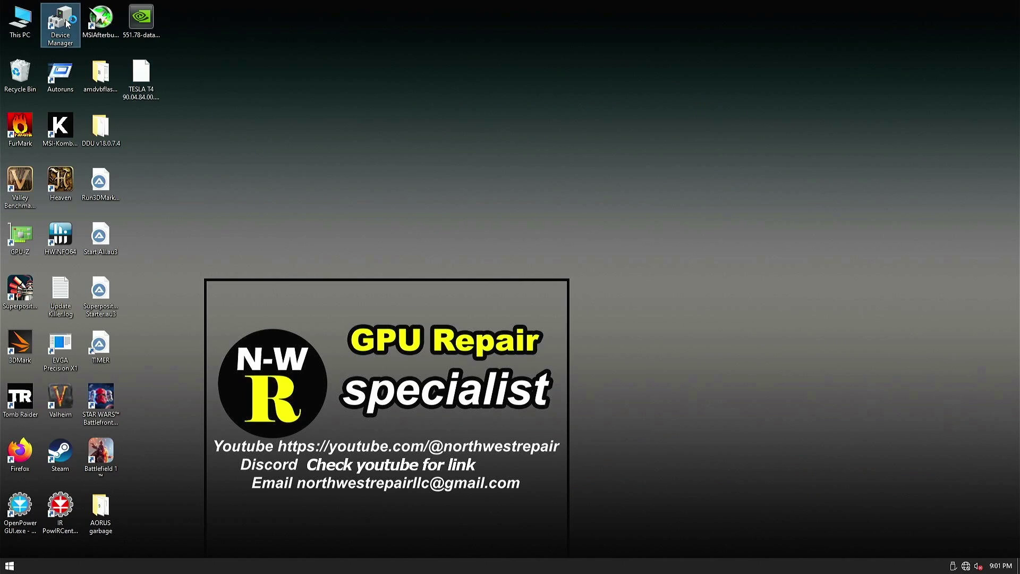
# Open Device Manager, check the NVIDIA Tesla T4's device status in its properties, and close them
pyautogui.doubleClick(67, 24)
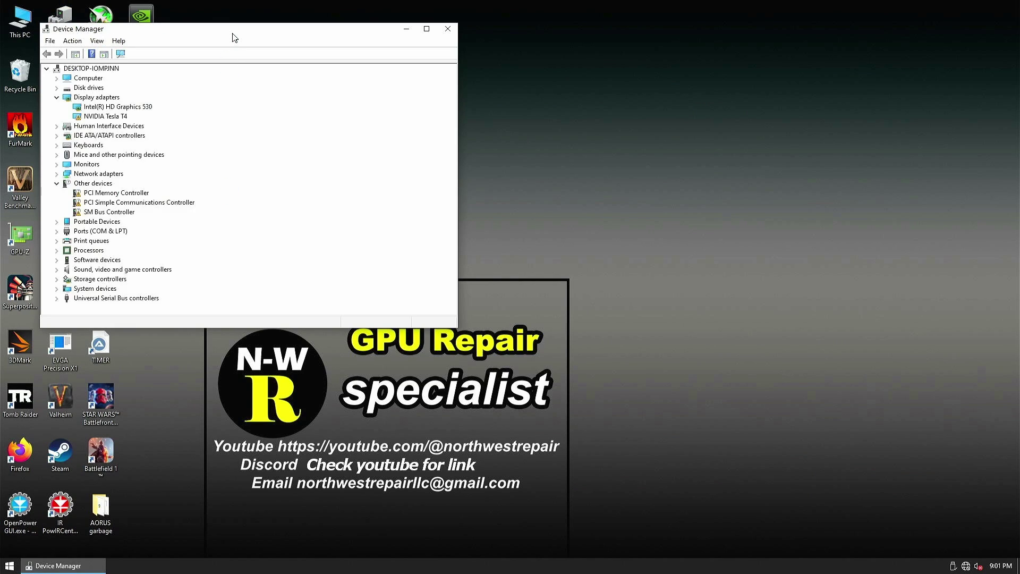
pyautogui.moveTo(232, 36); pyautogui.dragTo(323, 70)
pyautogui.rightClick(196, 148)
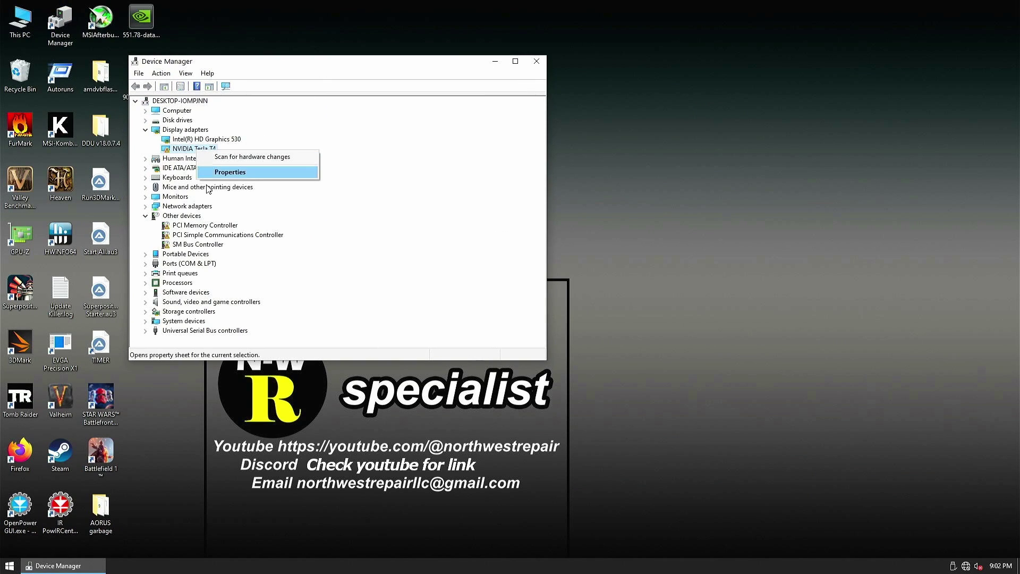
pyautogui.click(229, 172)
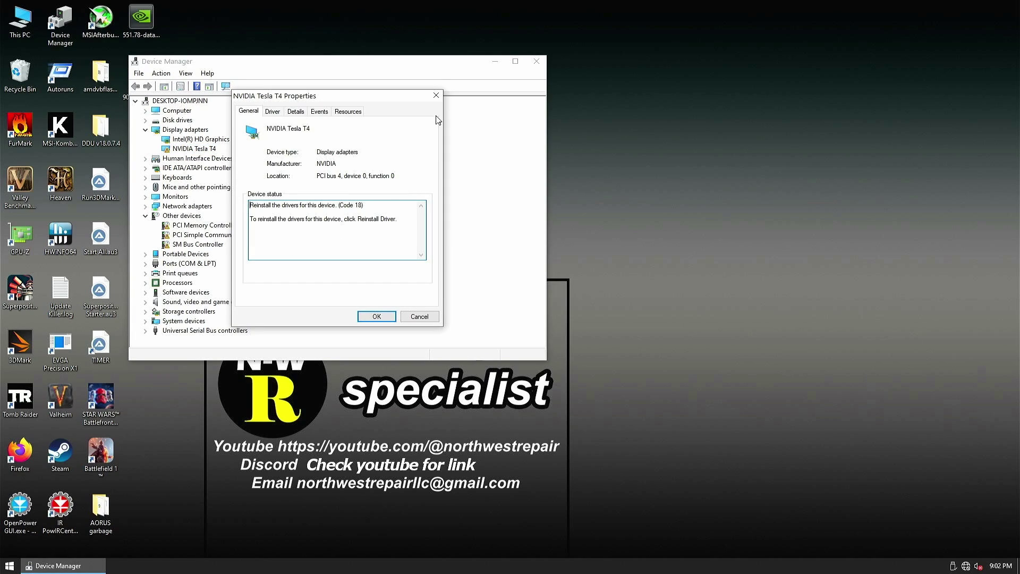
pyautogui.click(437, 96)
# Recheck the NVIDIA Tesla T4's device status in its properties and close Device Manager
pyautogui.moveTo(281, 62); pyautogui.dragTo(339, 90)
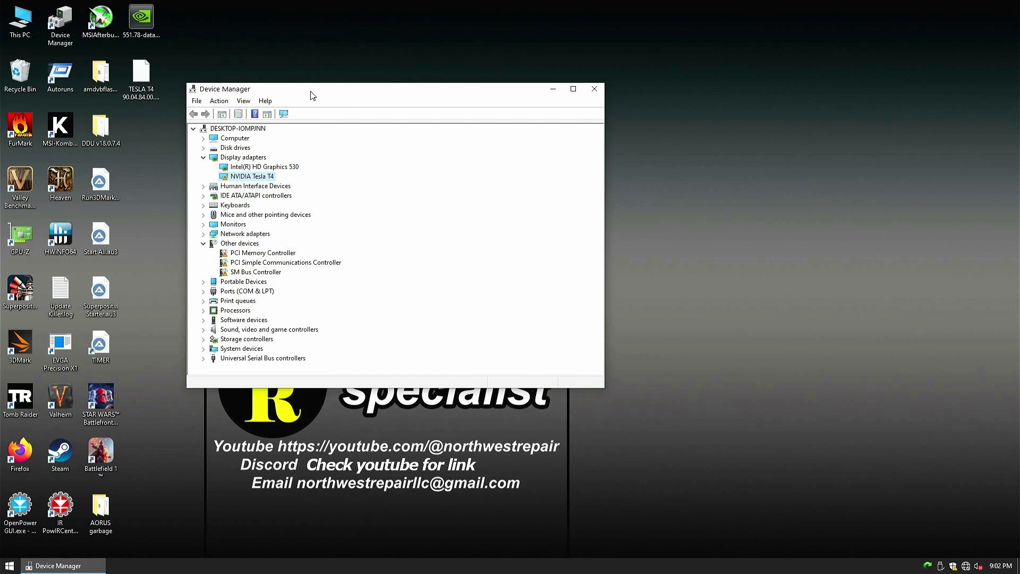
pyautogui.press('Return')
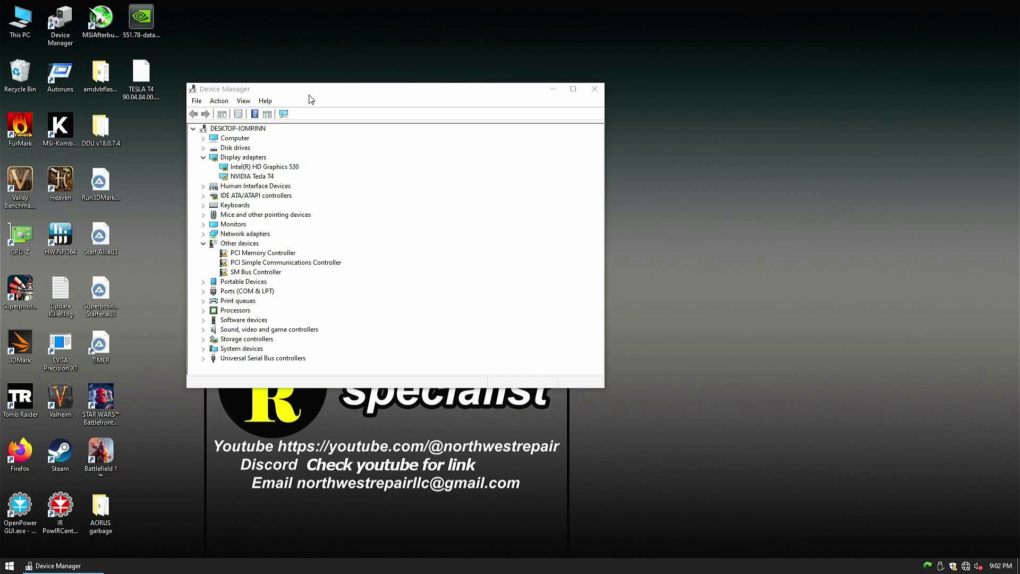
pyautogui.rightClick(245, 177)
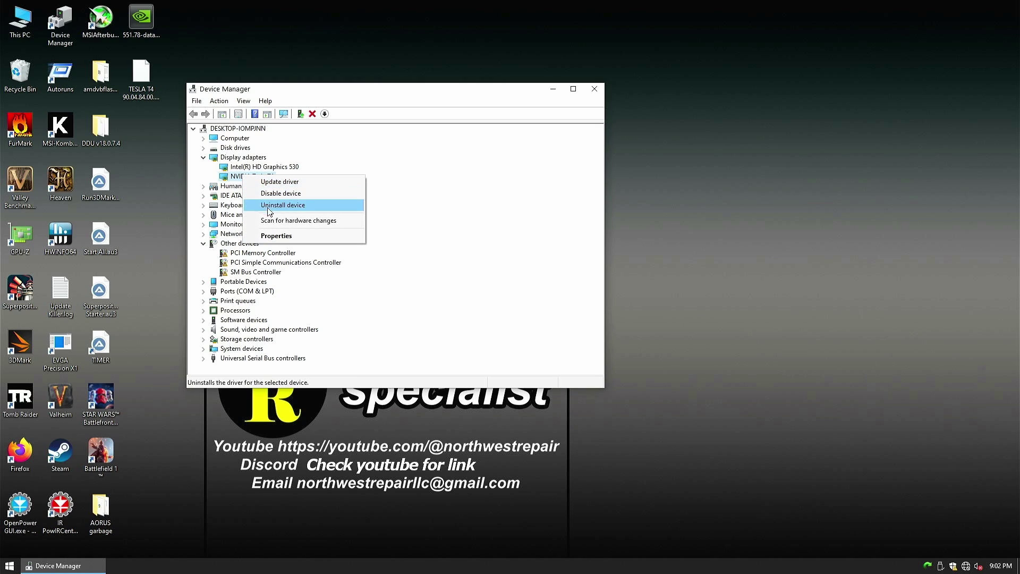
pyautogui.click(266, 232)
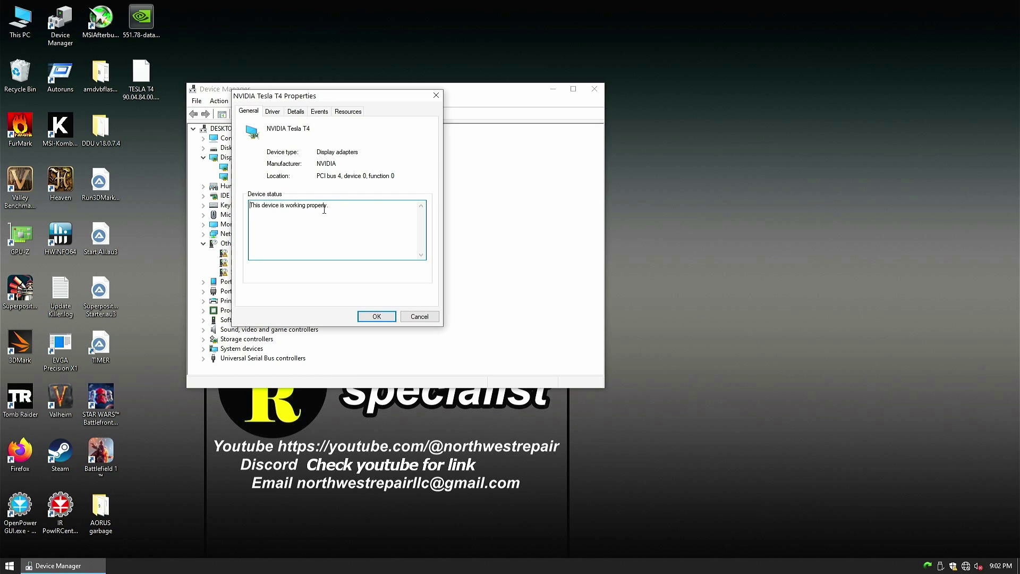
pyautogui.click(435, 95)
pyautogui.click(594, 89)
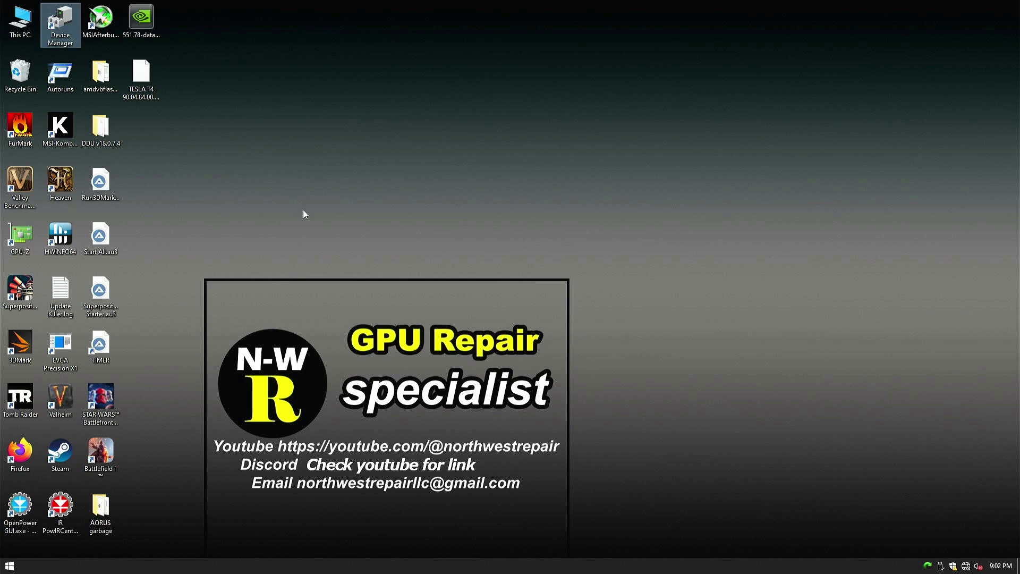
# Launch GPU-Z to inspect the graphics card
pyautogui.click(31, 238)
pyautogui.doubleClick(30, 238)
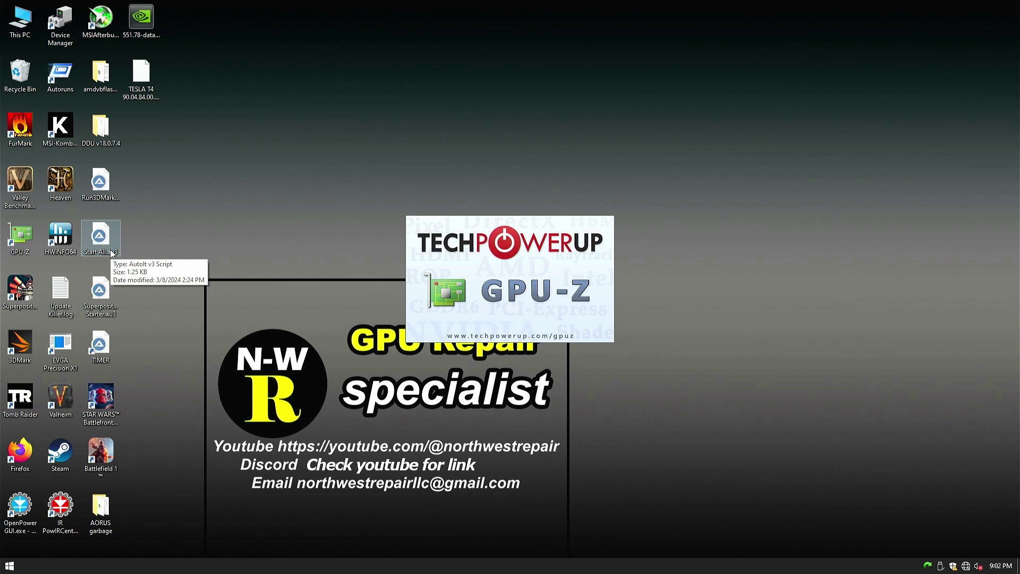
# Open Command Prompt as administrator, close GPU-Z, and run nvidia-smi to query the Tesla T4
pyautogui.press('super')
pyautogui.press('super')
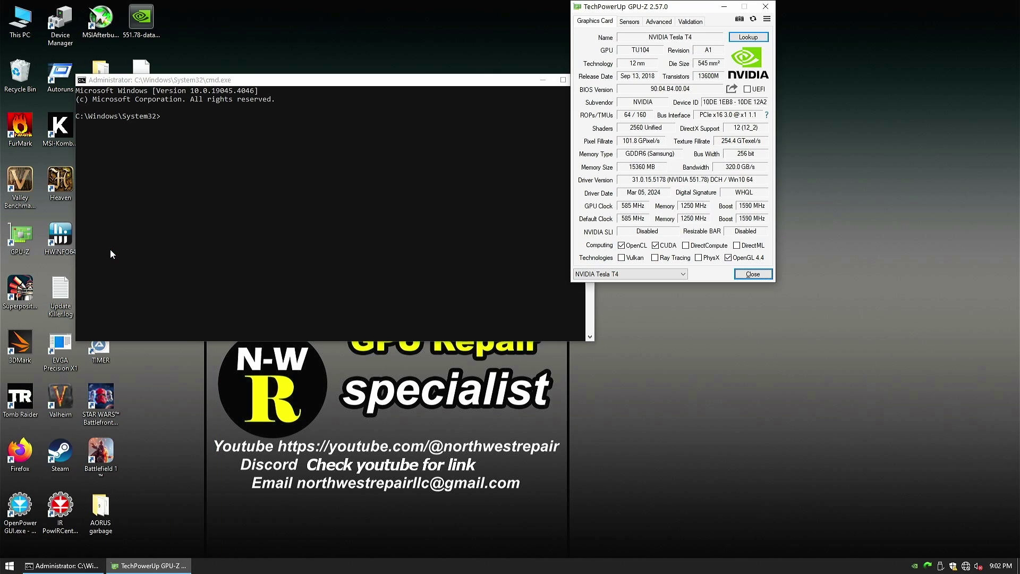
pyautogui.hotkey('alt', 'F4')
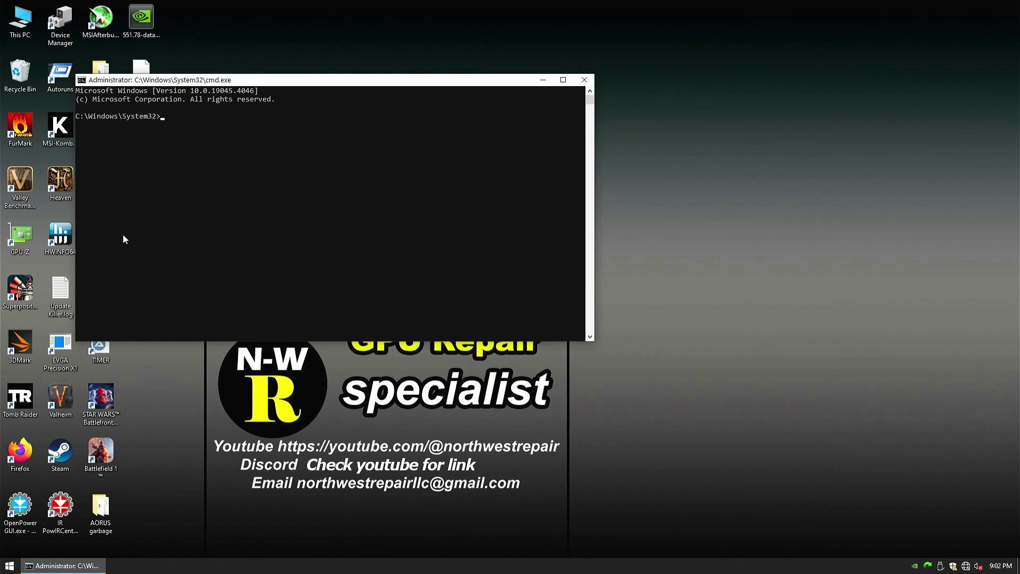
pyautogui.write('nvidia-smi')
pyautogui.press('Return')
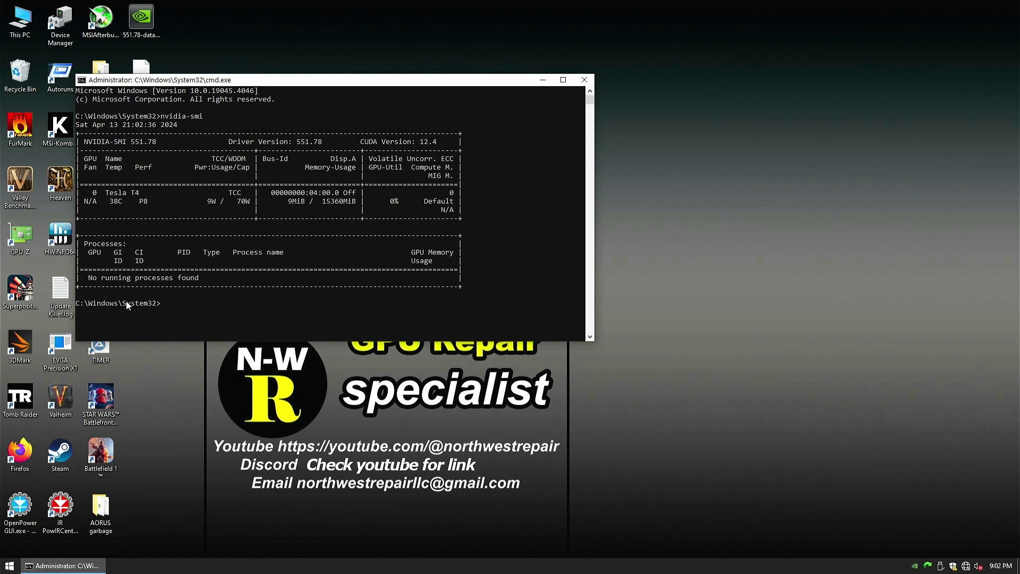
# Launch GPU-Z again, move the Command Prompt window clear of it, and show the Tesla T4's sensor readings
pyautogui.doubleClick(22, 241)
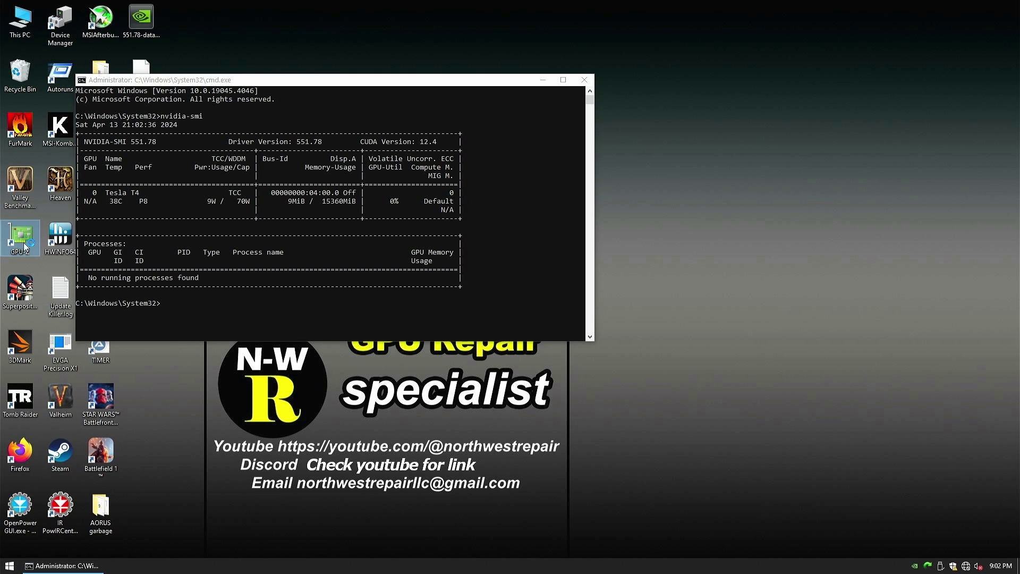
pyautogui.click(272, 87)
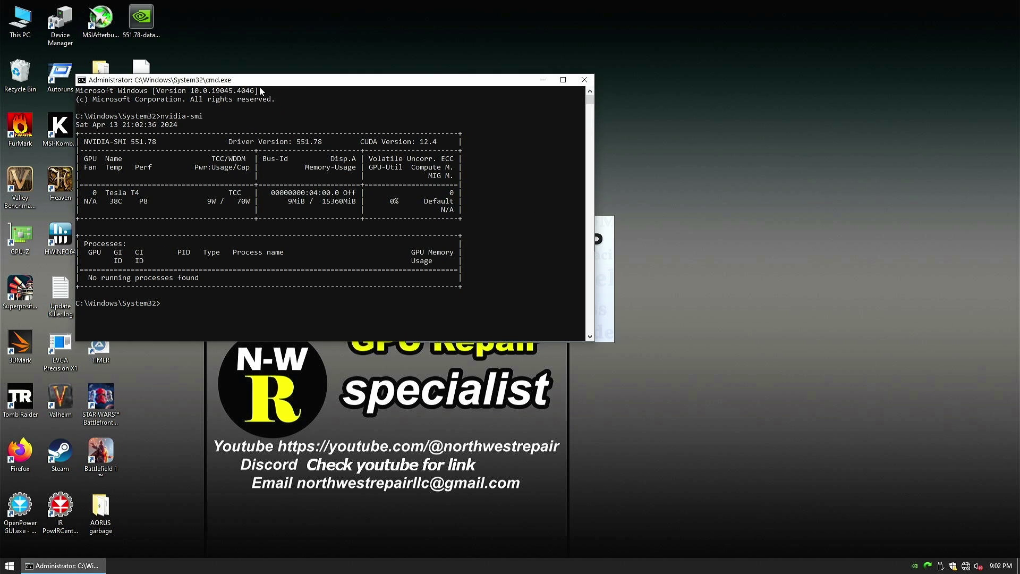
pyautogui.moveTo(281, 80); pyautogui.dragTo(213, 292)
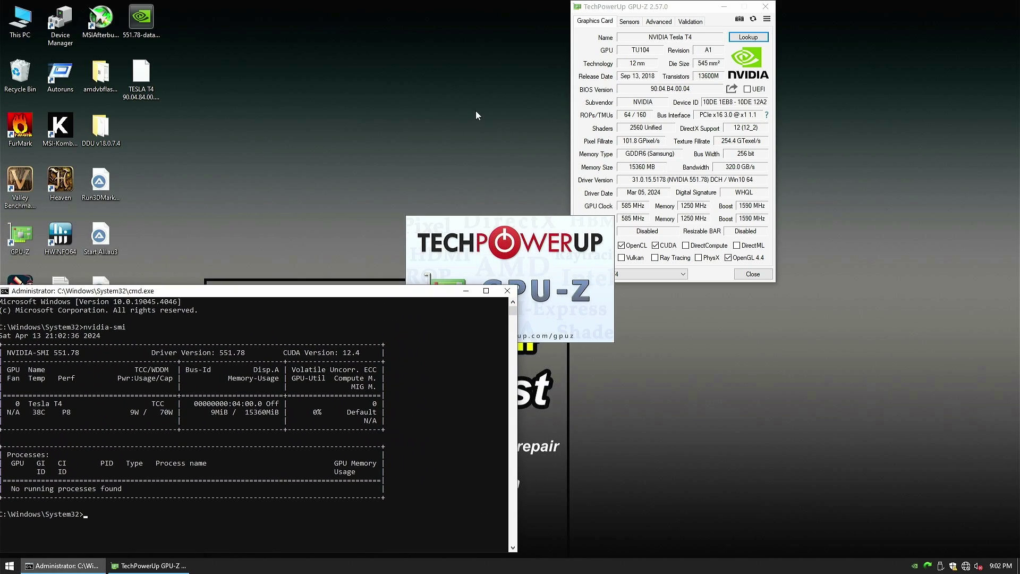
pyautogui.click(643, 23)
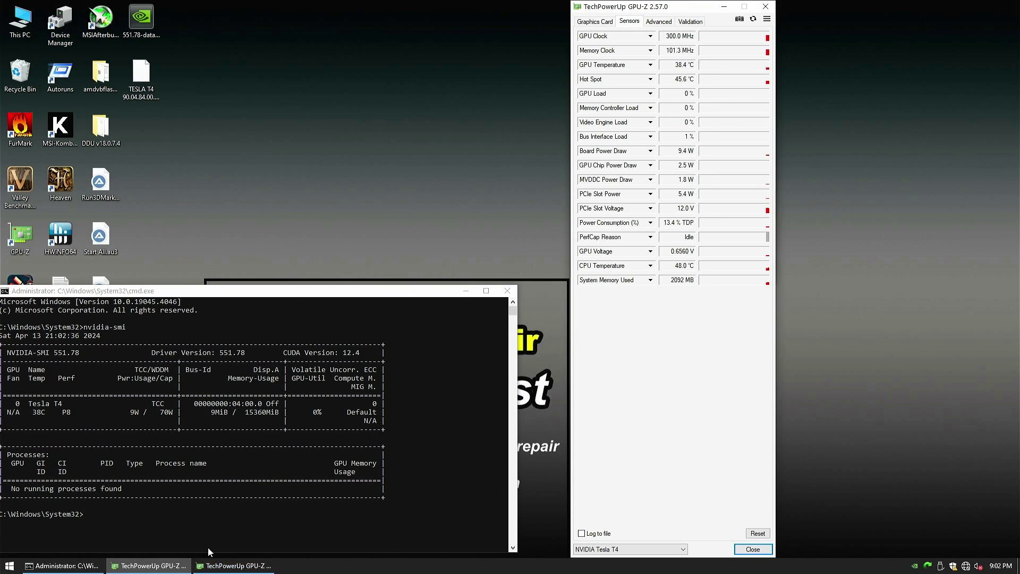
# Arrange the second GPU-Z window with the graphics card details beside the sensor window, with Command Prompt directly below it
pyautogui.click(234, 566)
pyautogui.moveTo(692, 8); pyautogui.dragTo(480, 10)
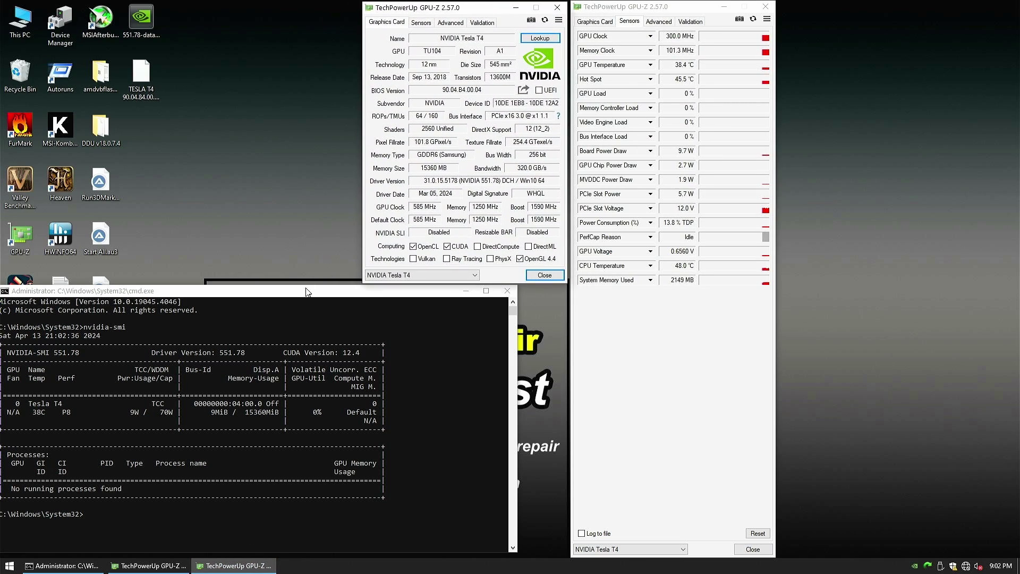
pyautogui.moveTo(308, 292); pyautogui.dragTo(351, 293)
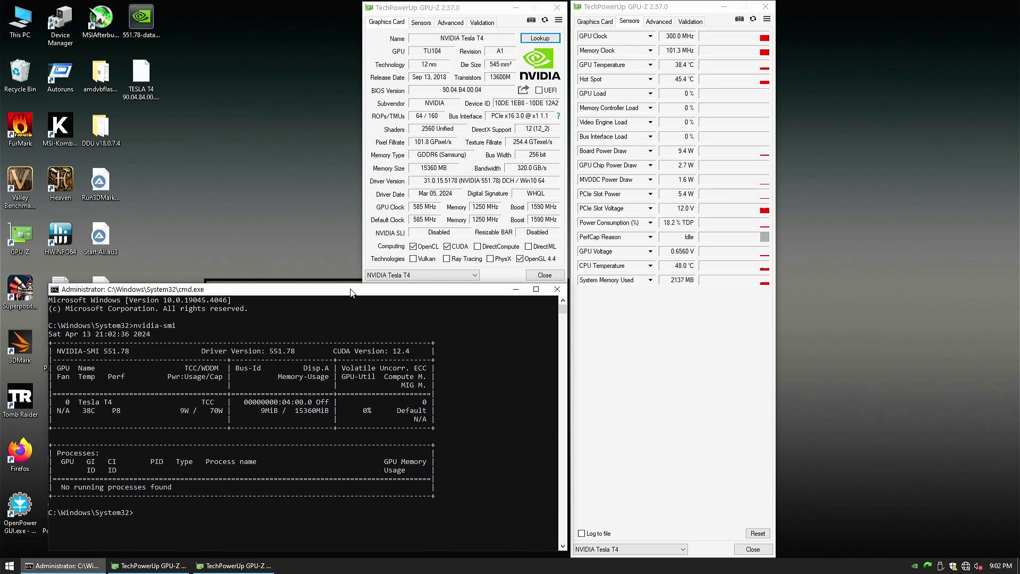